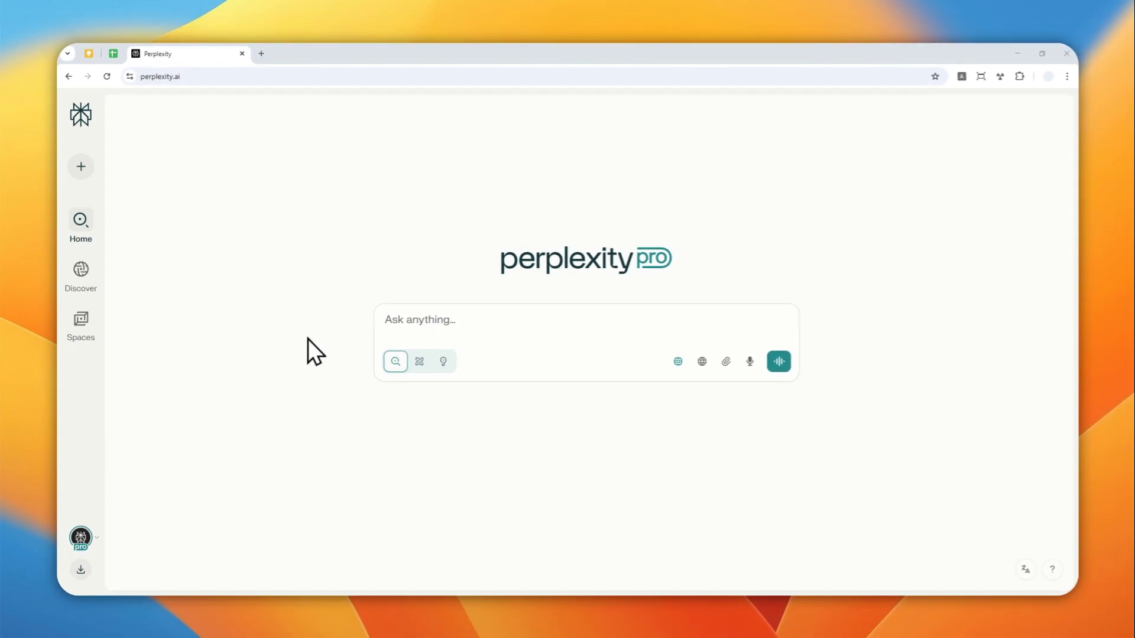
Go to the Tasks page through the profile avatar's account menu
click(220, 77)
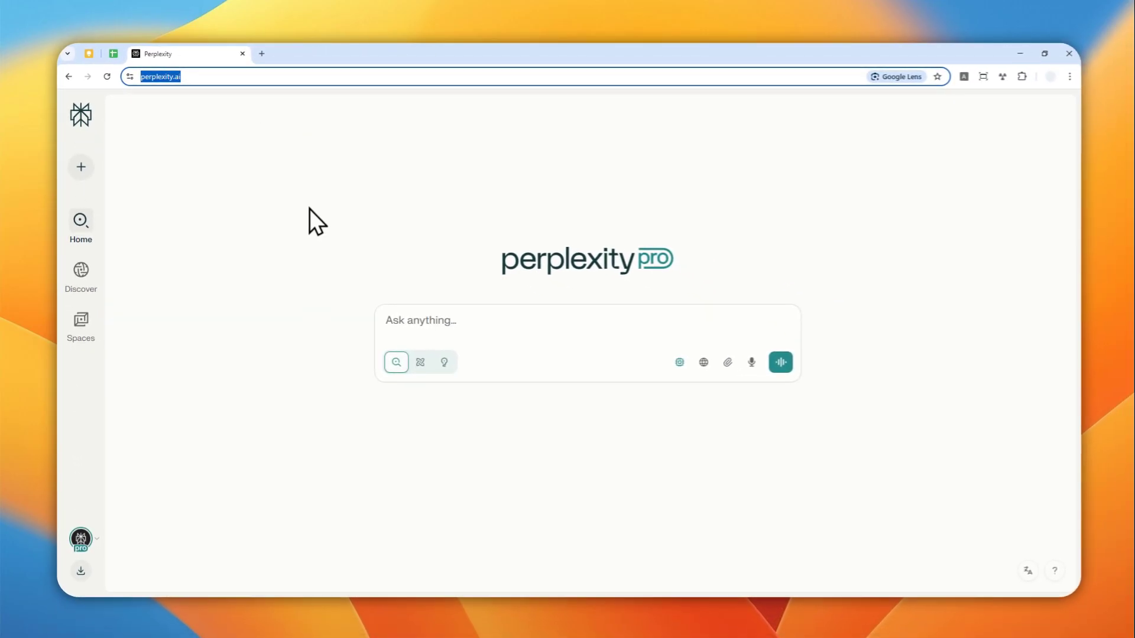
click(81, 537)
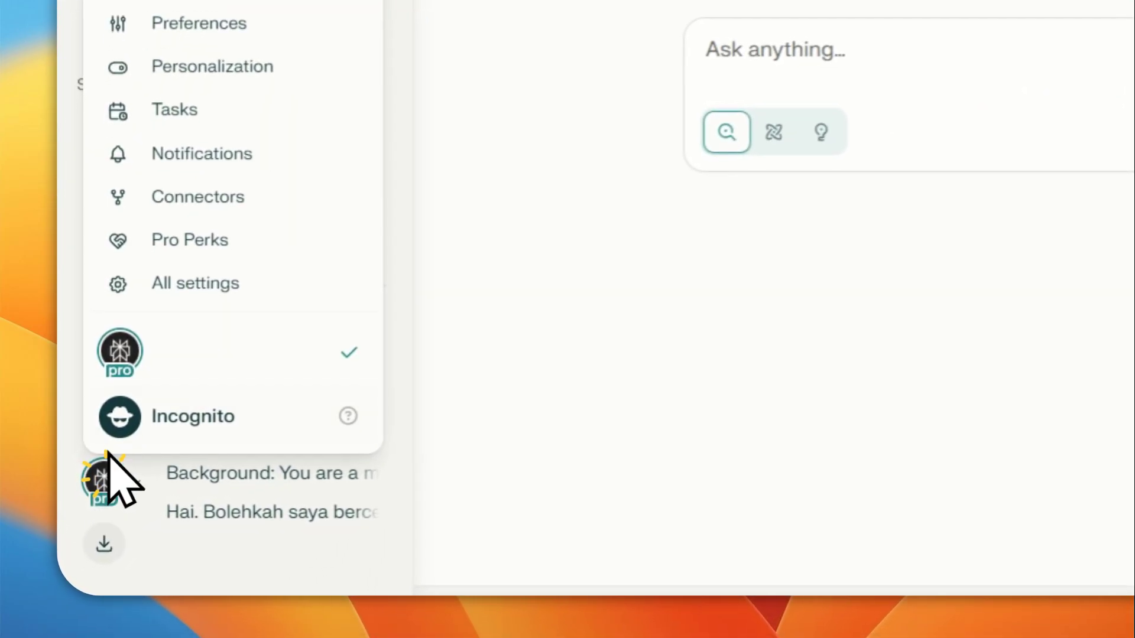
click(171, 110)
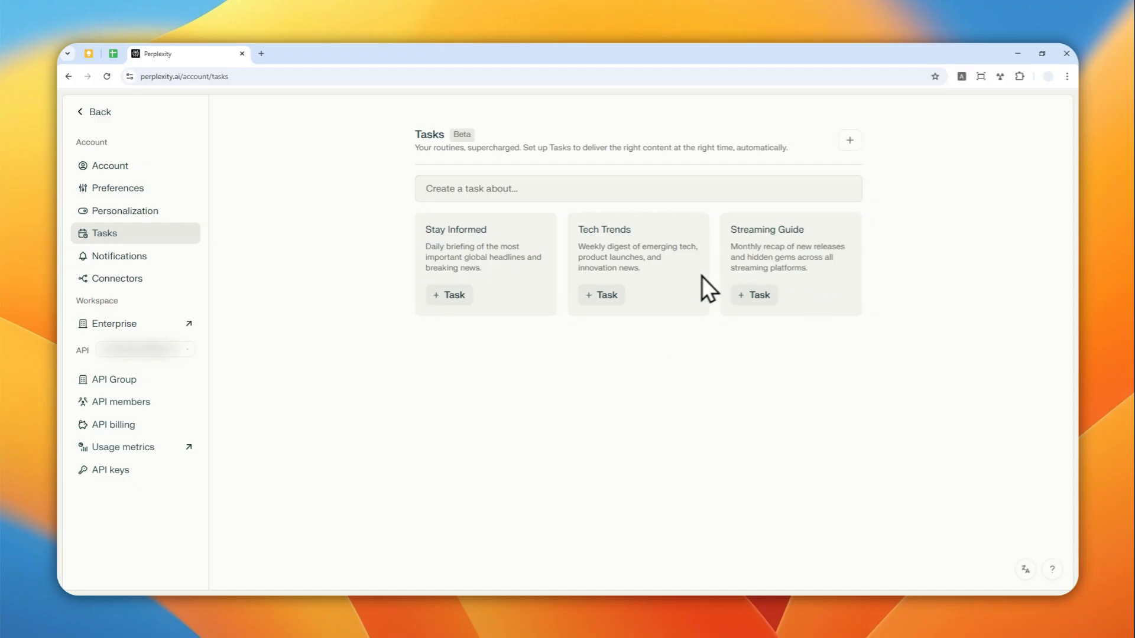
click(456, 296)
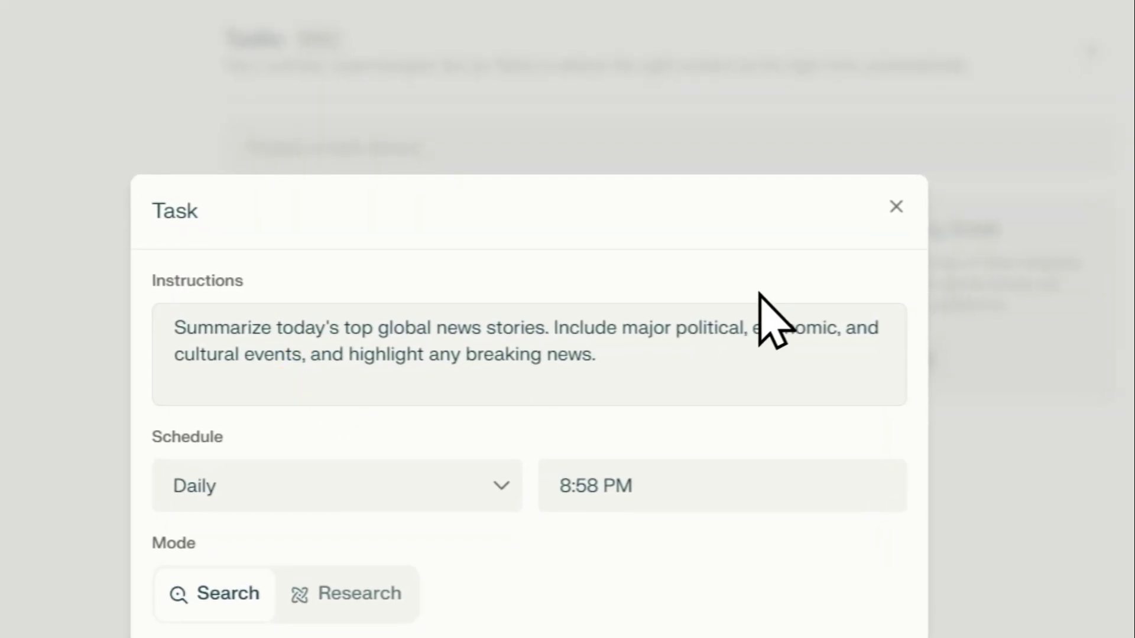
click(731, 233)
click(396, 396)
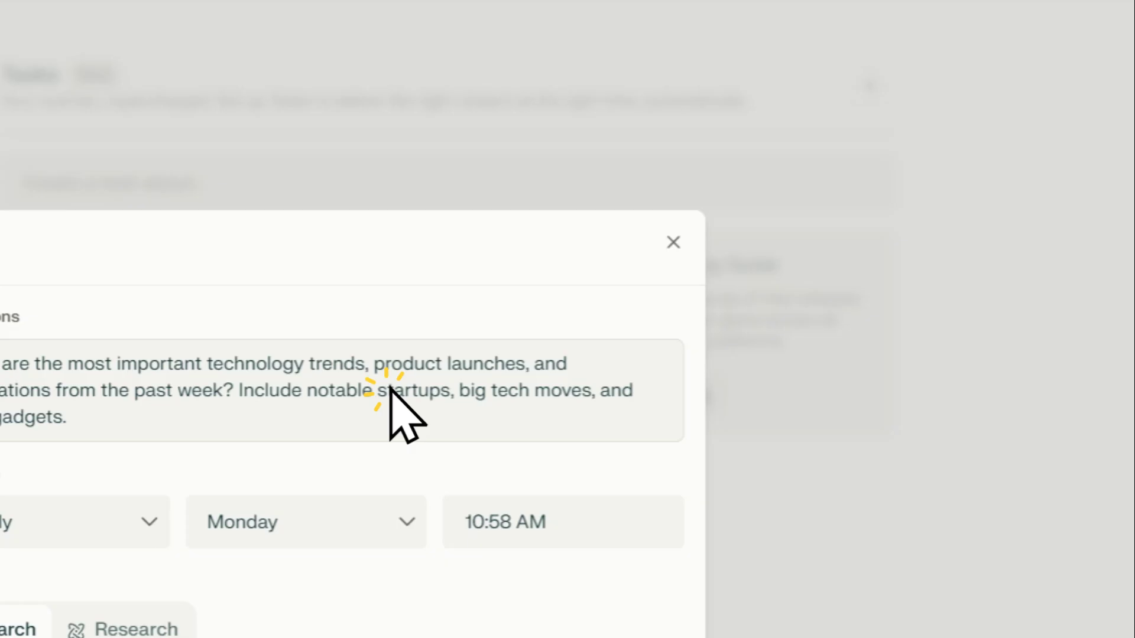
click(673, 243)
click(690, 395)
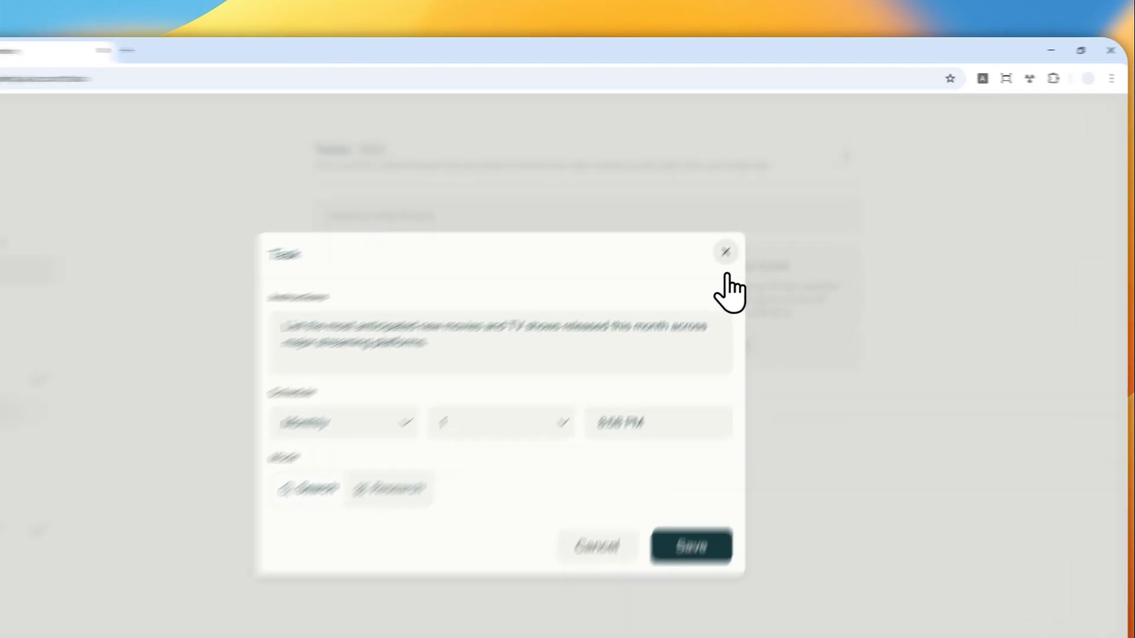
Close the Streaming Guide template and paste the 7-day AI news summary instructions into a new task
click(752, 218)
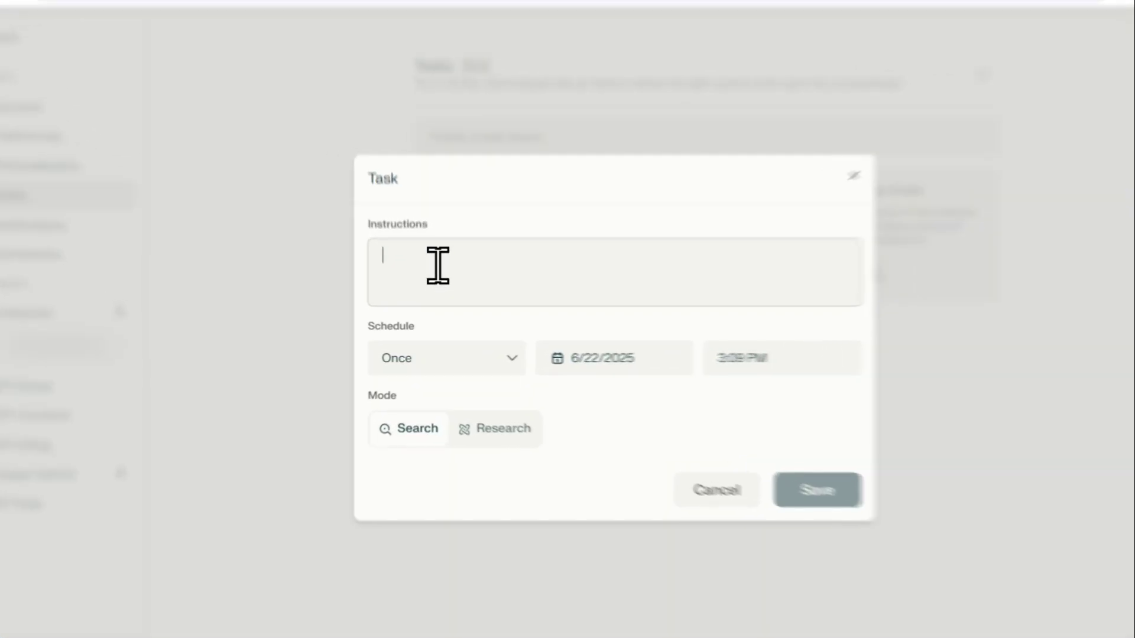
right_click(427, 296)
click(471, 438)
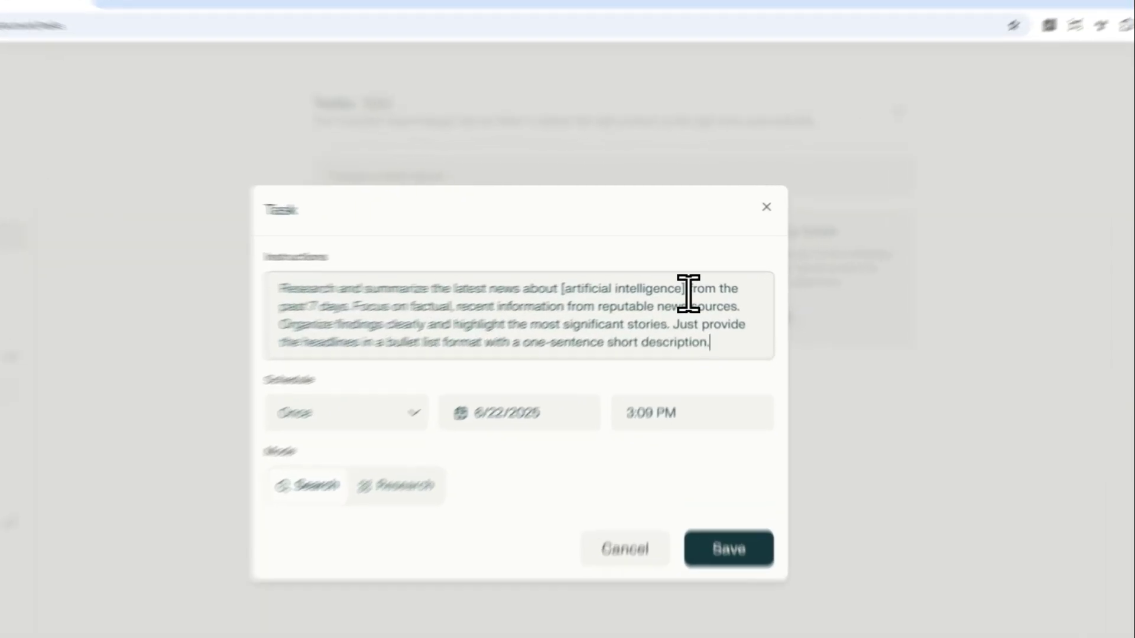
Replace 'artificial intelligence' with 'AI regulation' in the task instructions
mouse_move(687, 273)
mouse_down()
mouse_move(593, 277)
mouse_move(614, 277)
mouse_up()
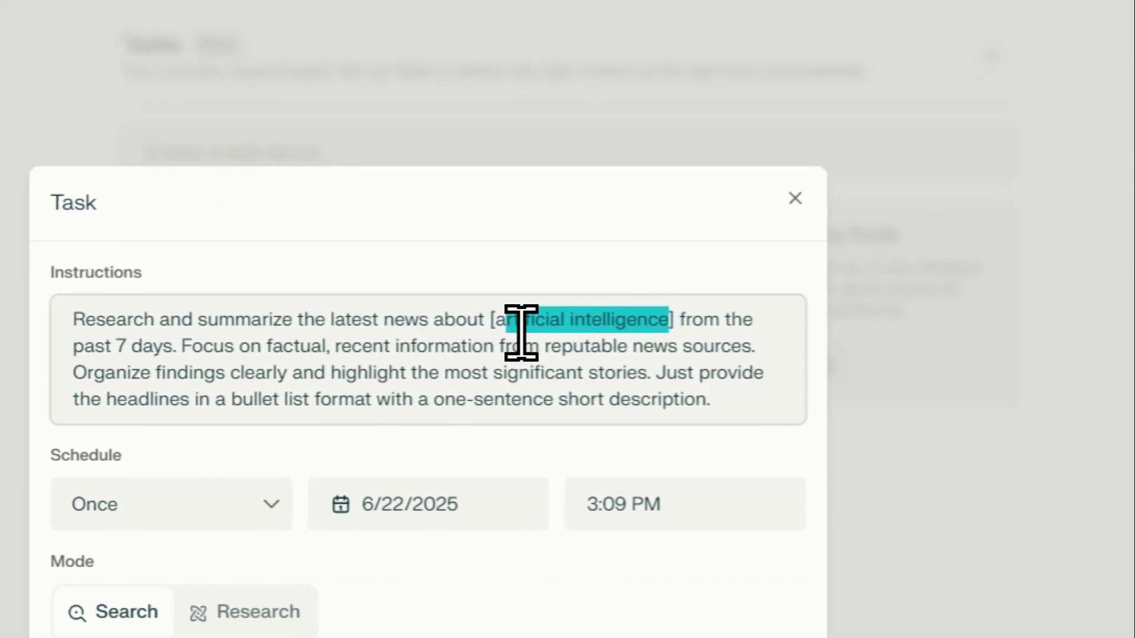
drag(521, 333, 510, 330)
text(Anguil)
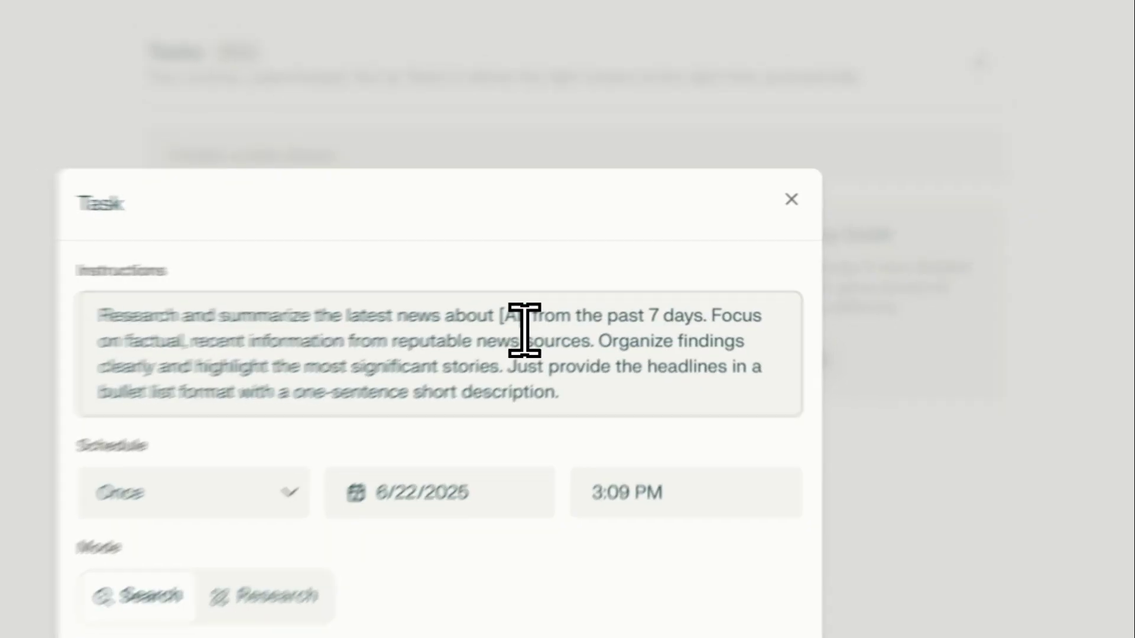
text(ation)
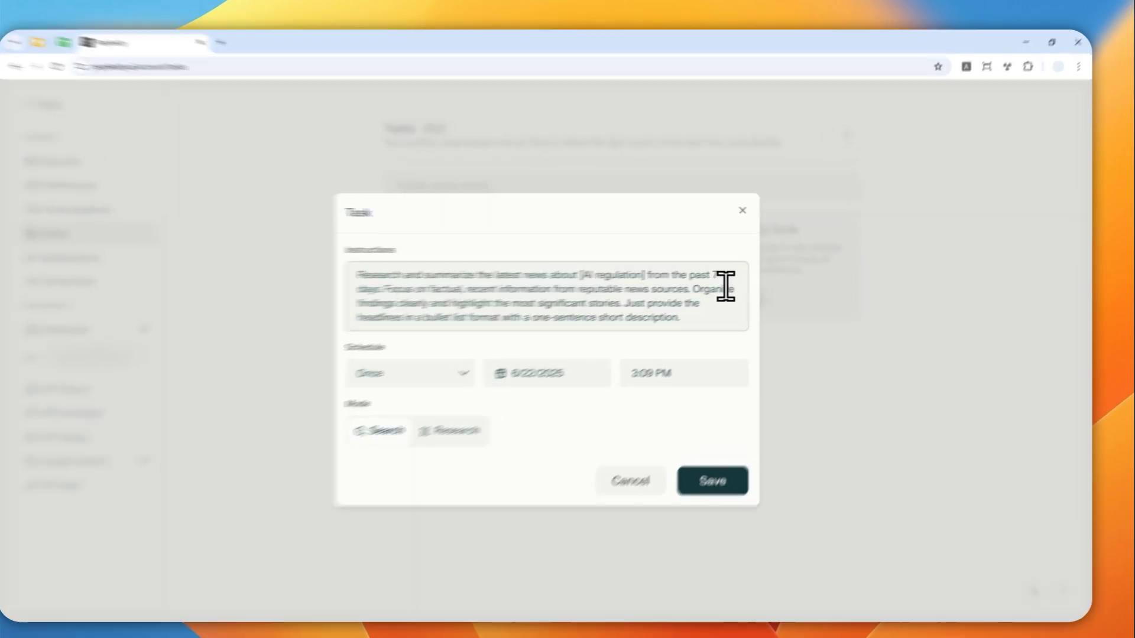
double_click(728, 274)
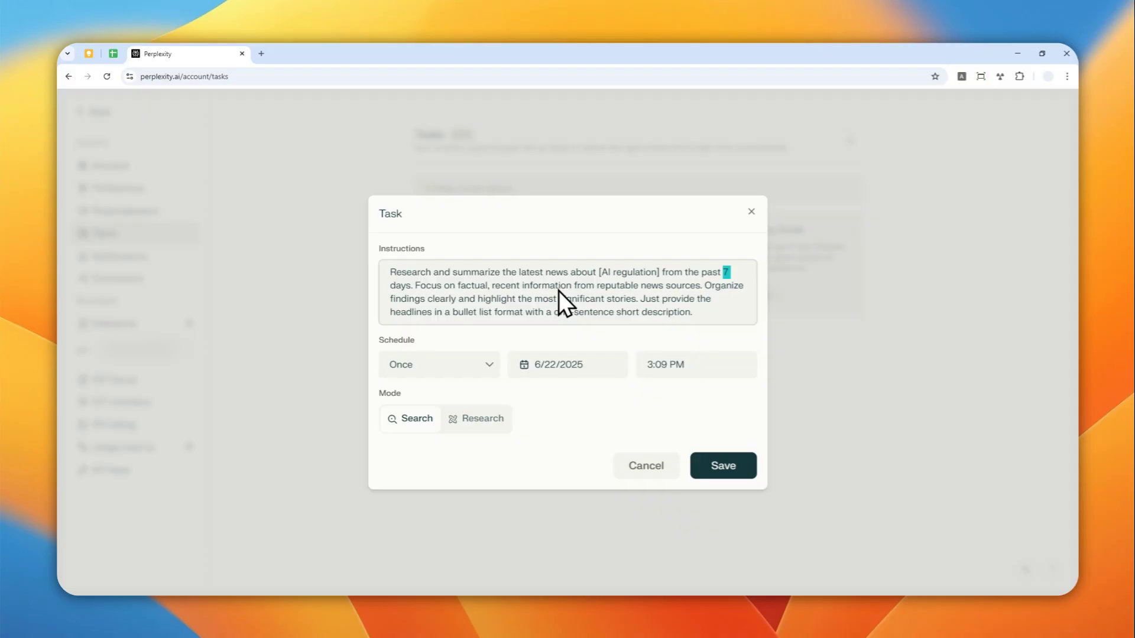
Change the task schedule to Weekly, running on Mondays
click(436, 363)
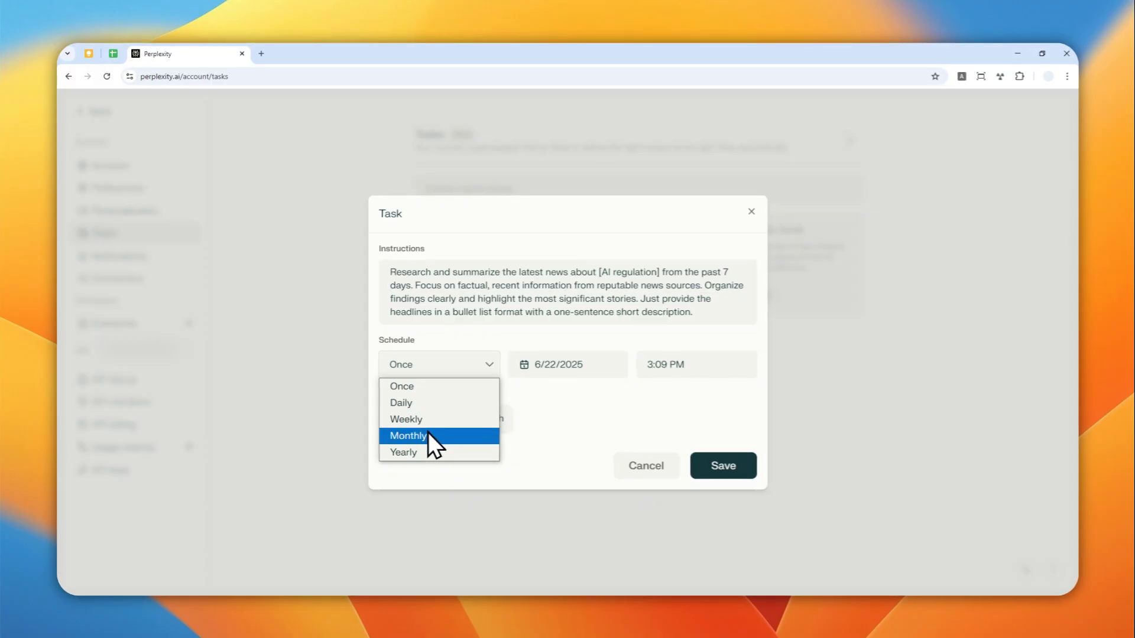
key(Up)
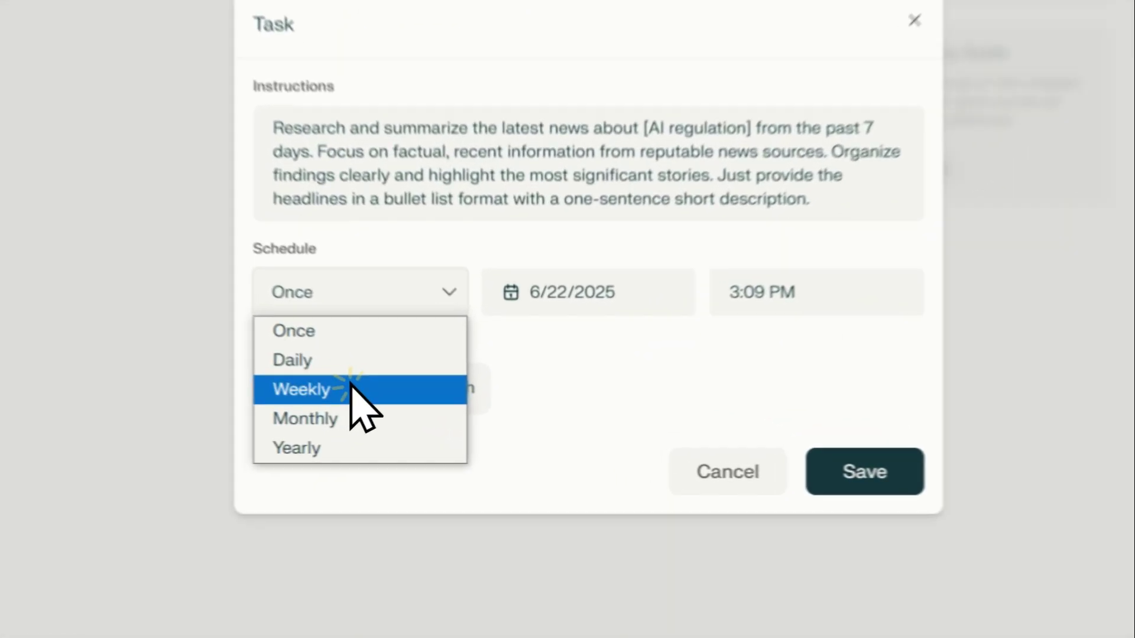
click(435, 419)
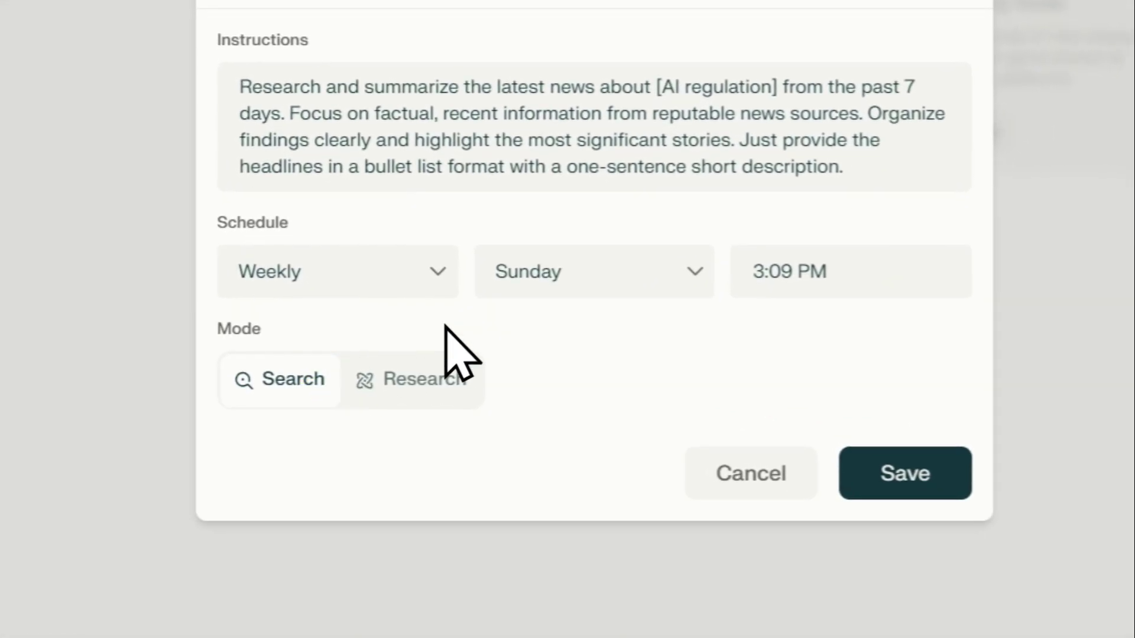
click(562, 271)
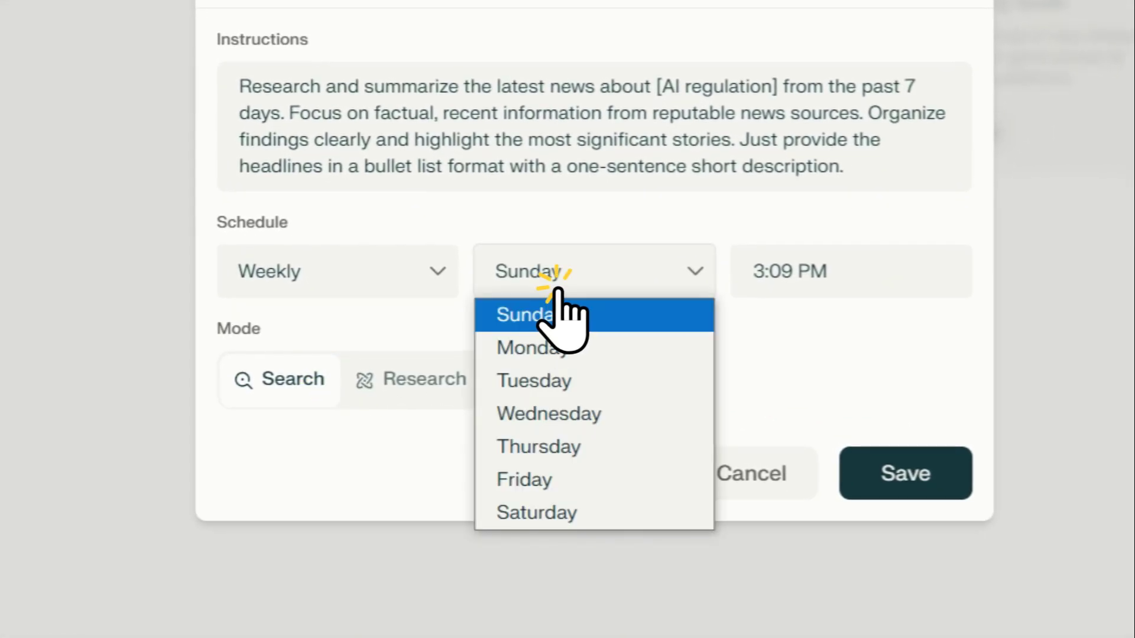
click(563, 348)
Scroll through the run-time list to find 7:00 AM
click(804, 274)
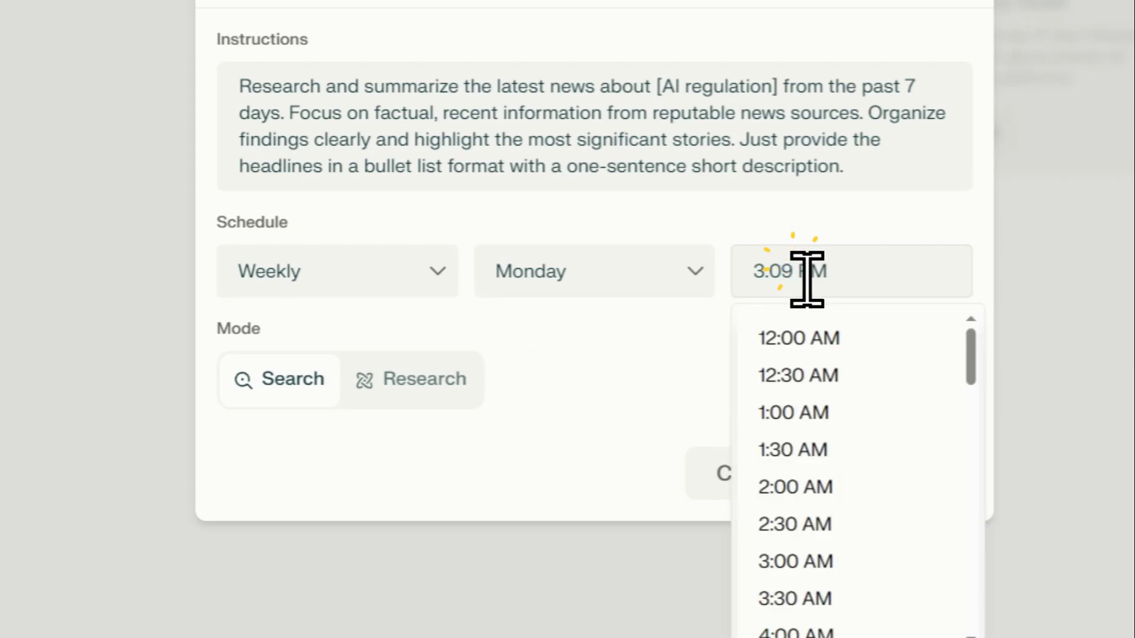
scroll(704, 420, down, 3)
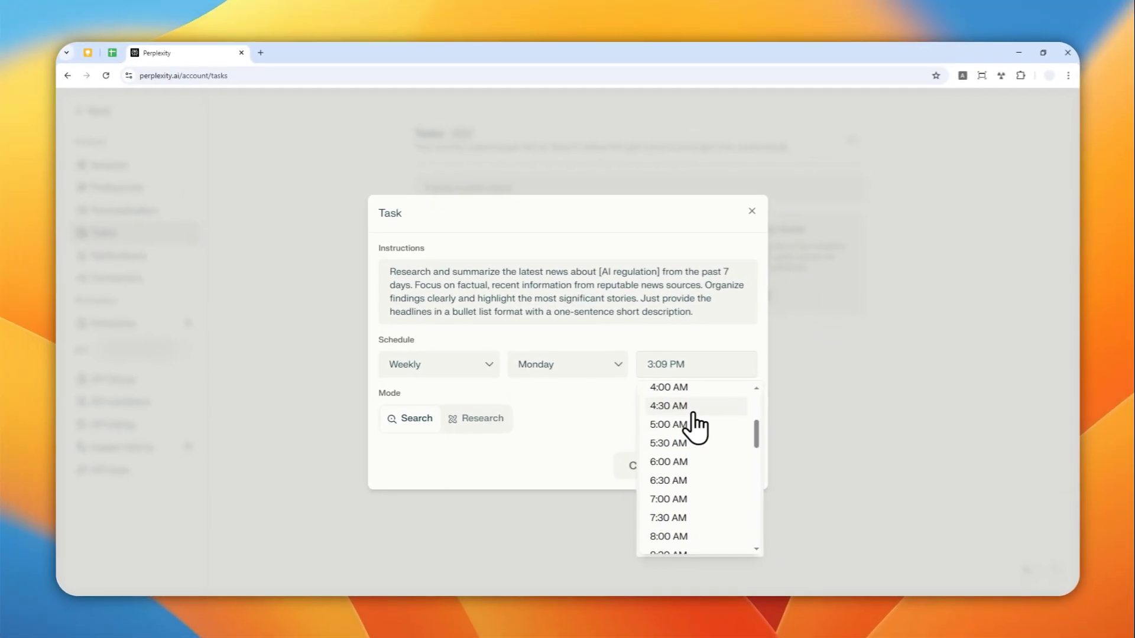
scroll(698, 424, down, 1)
scroll(700, 421, down, 1)
scroll(707, 417, down, 1)
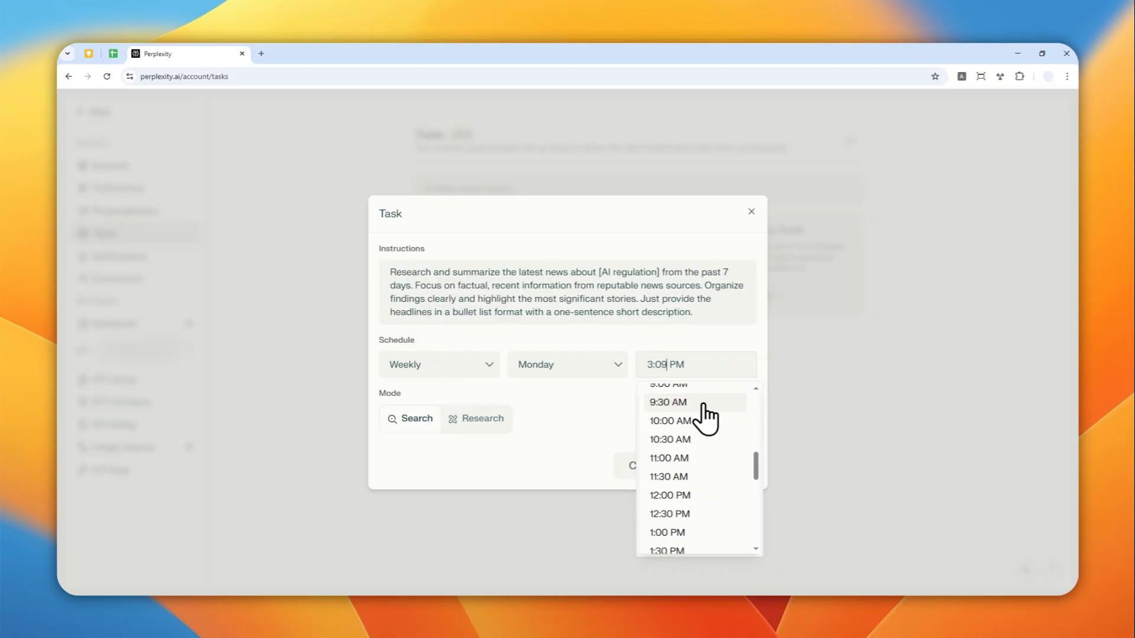
scroll(701, 414, down, 5)
scroll(704, 446, down, 3)
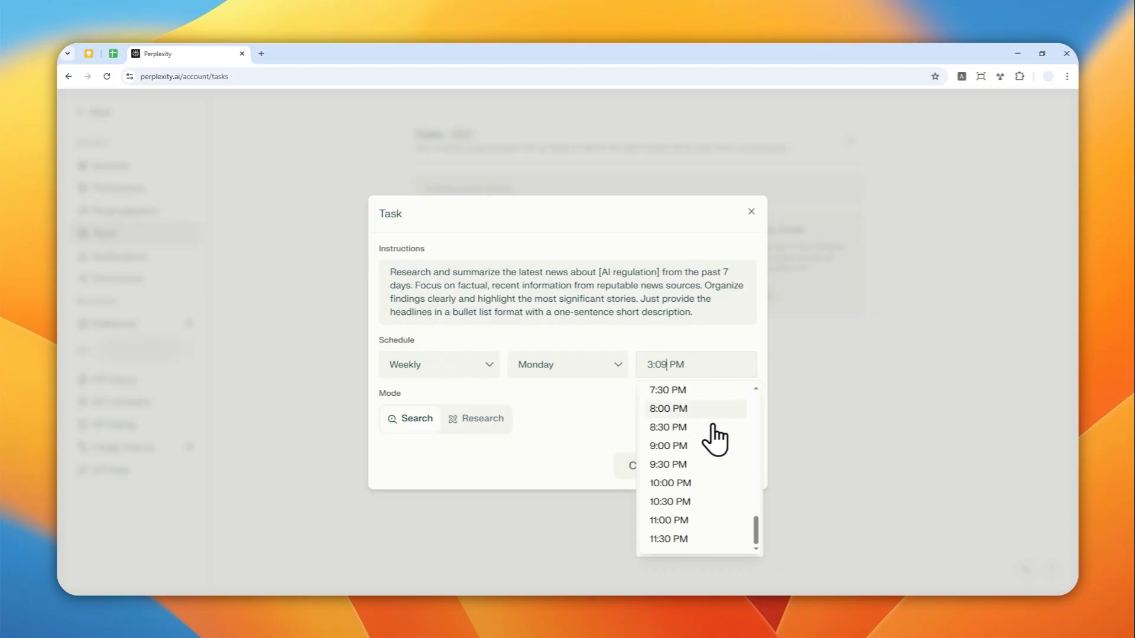
scroll(710, 448, up, 4)
scroll(709, 449, up, 4)
scroll(709, 445, up, 3)
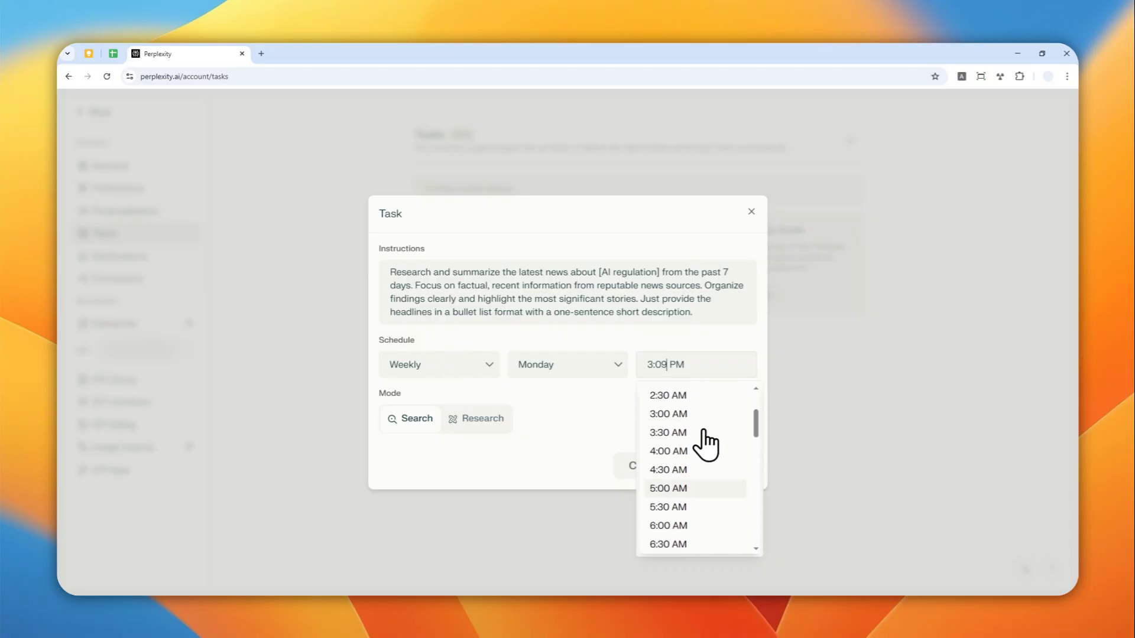
scroll(707, 439, down, 1)
scroll(671, 500, down, 1)
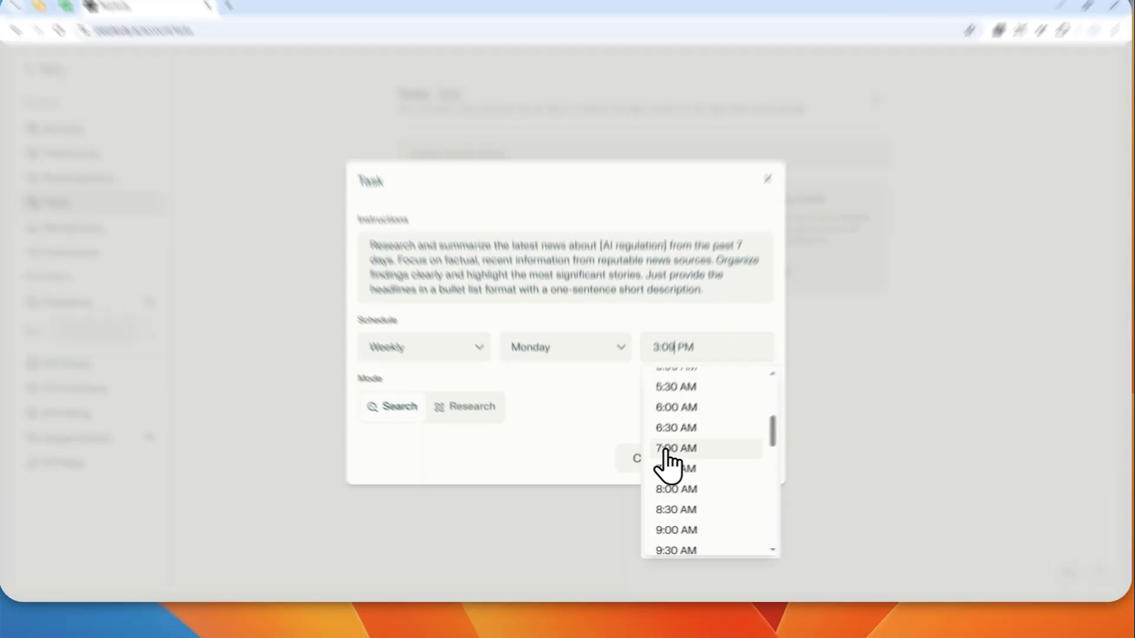
Set the run time to 7:00 AM and put the task in Research mode
click(669, 456)
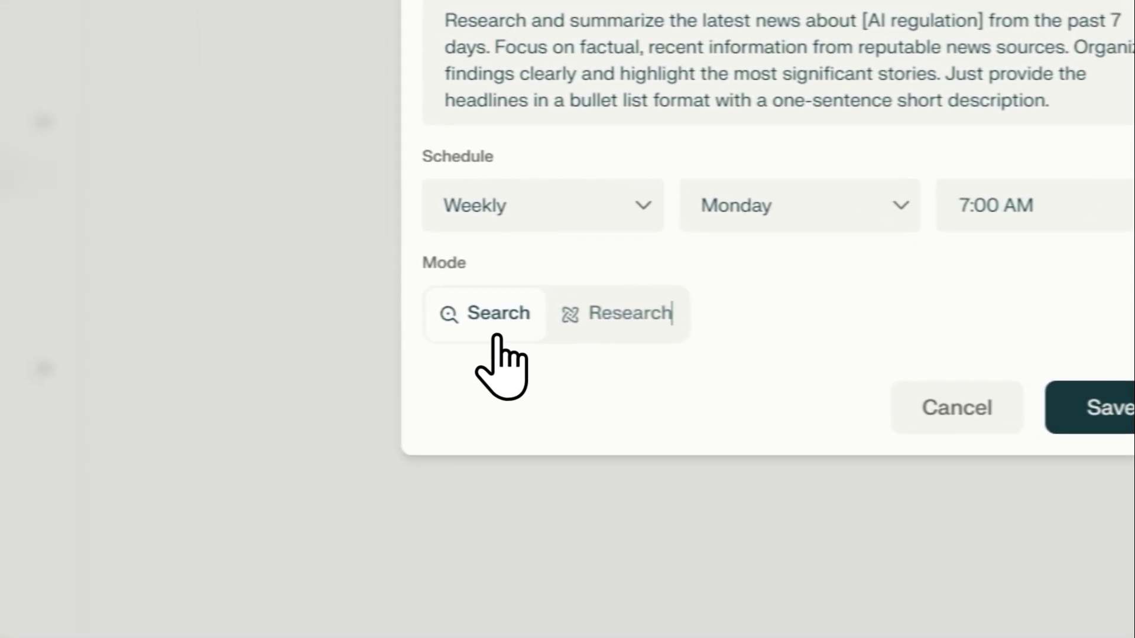
click(507, 324)
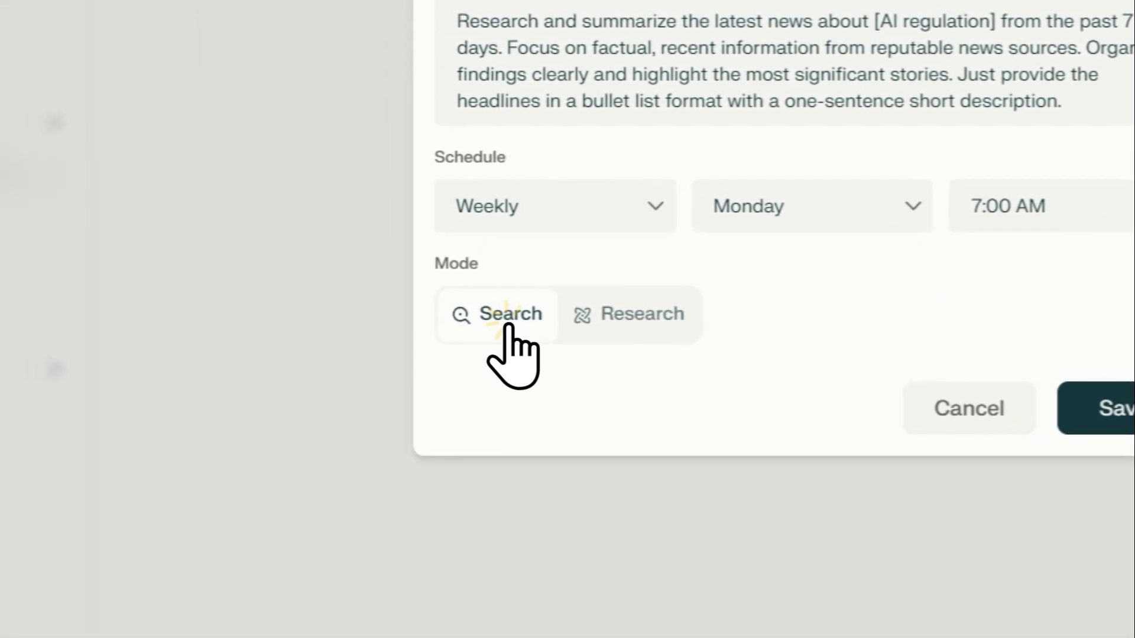
click(594, 330)
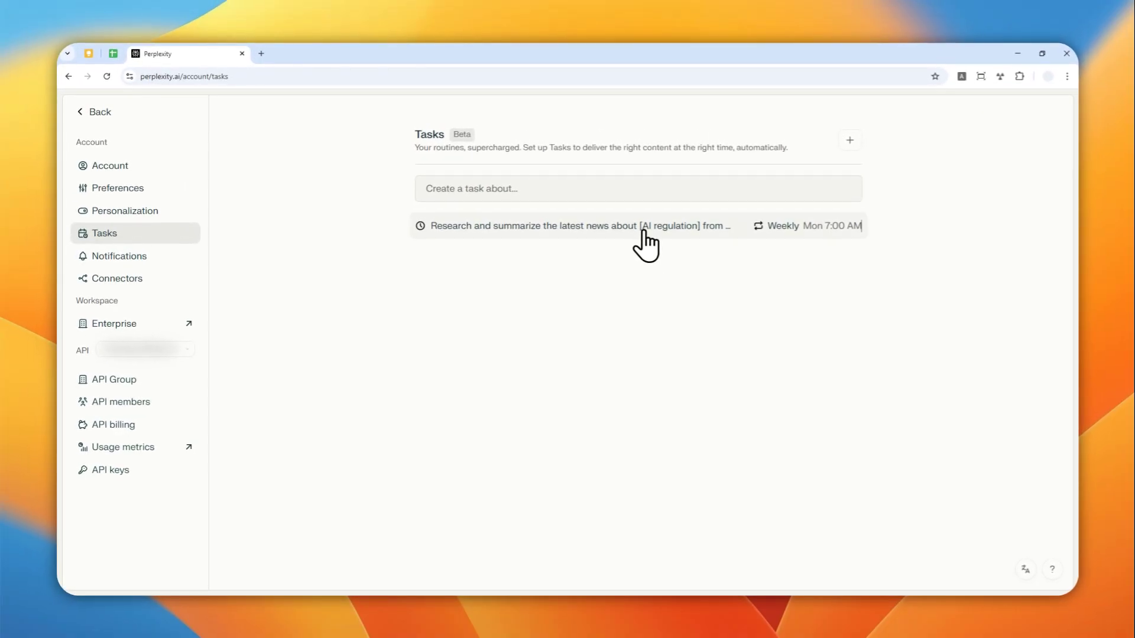
Review the saved AI-regulation task without changes, then go back to the home page
click(644, 232)
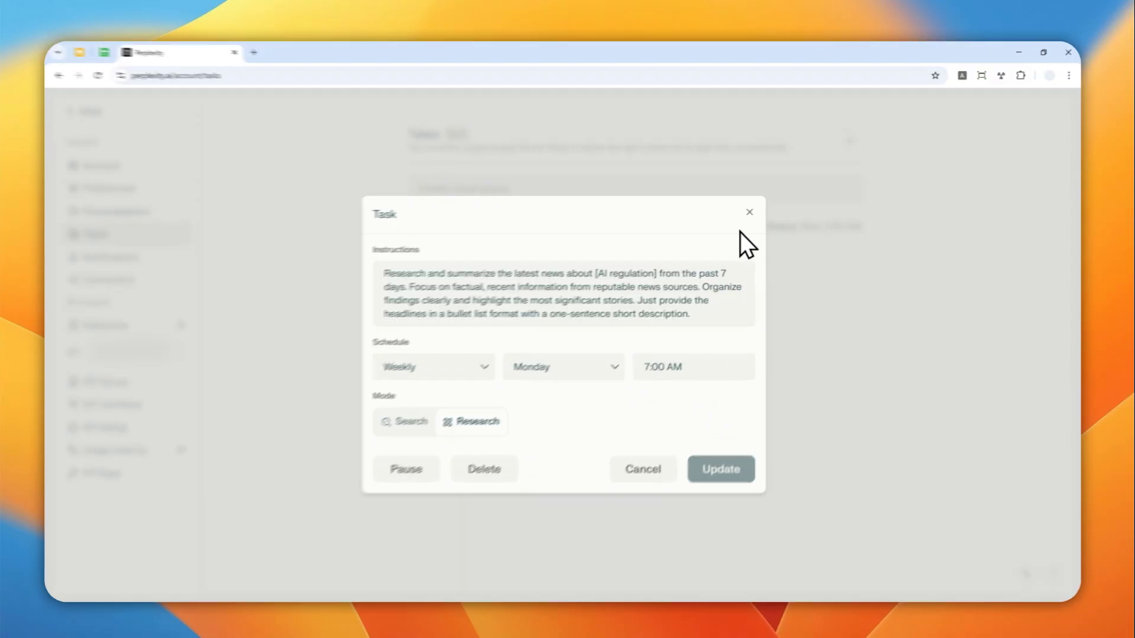
click(751, 212)
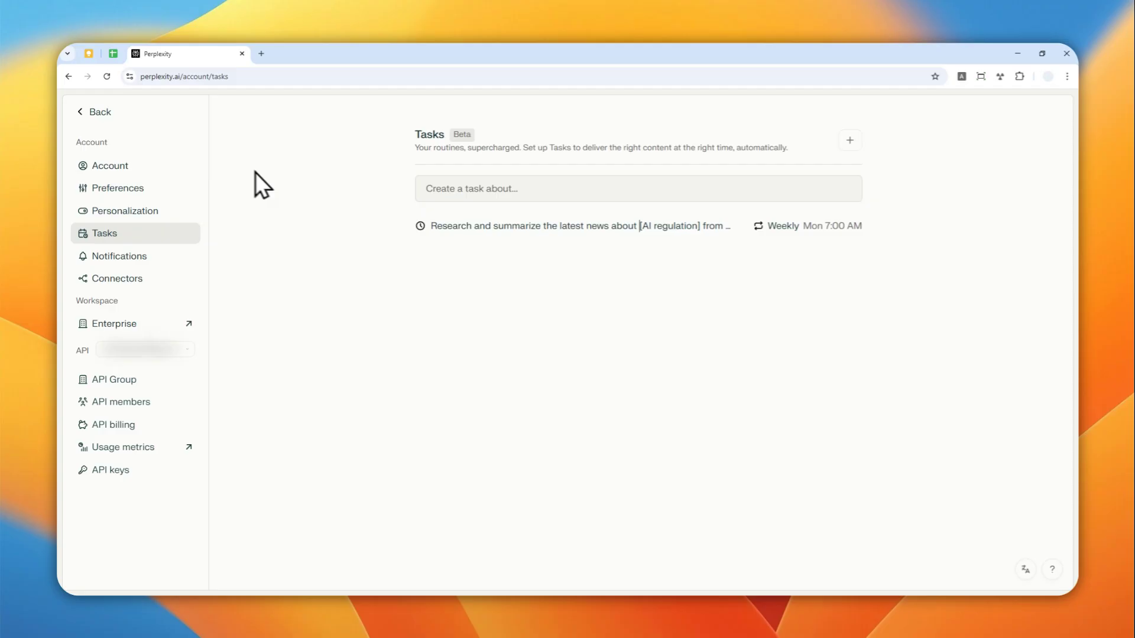
click(101, 115)
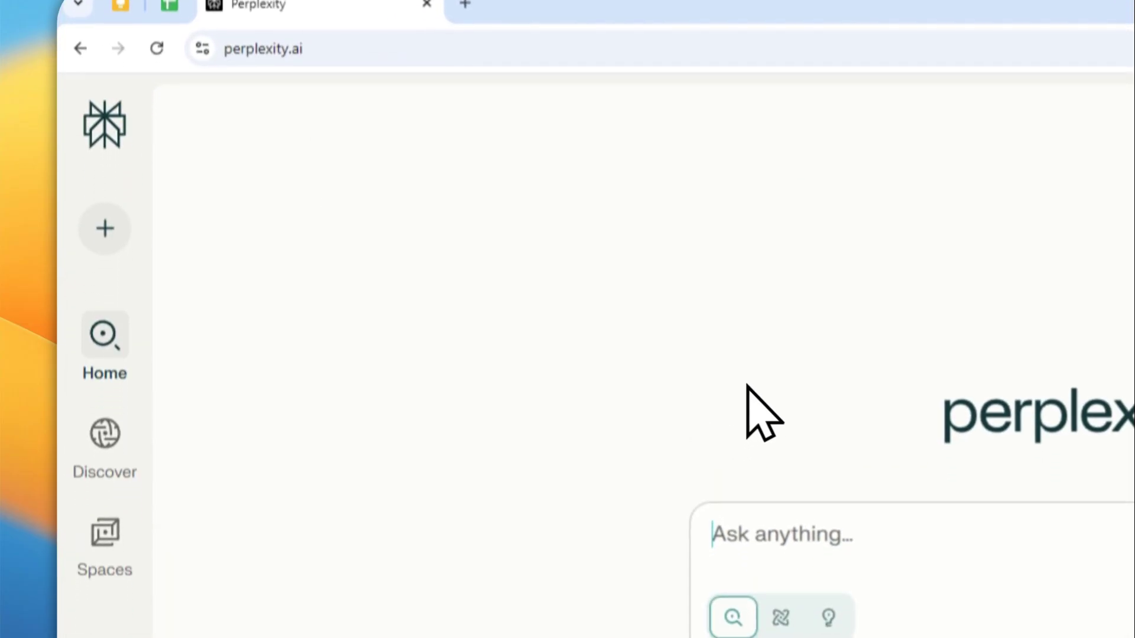
click(201, 297)
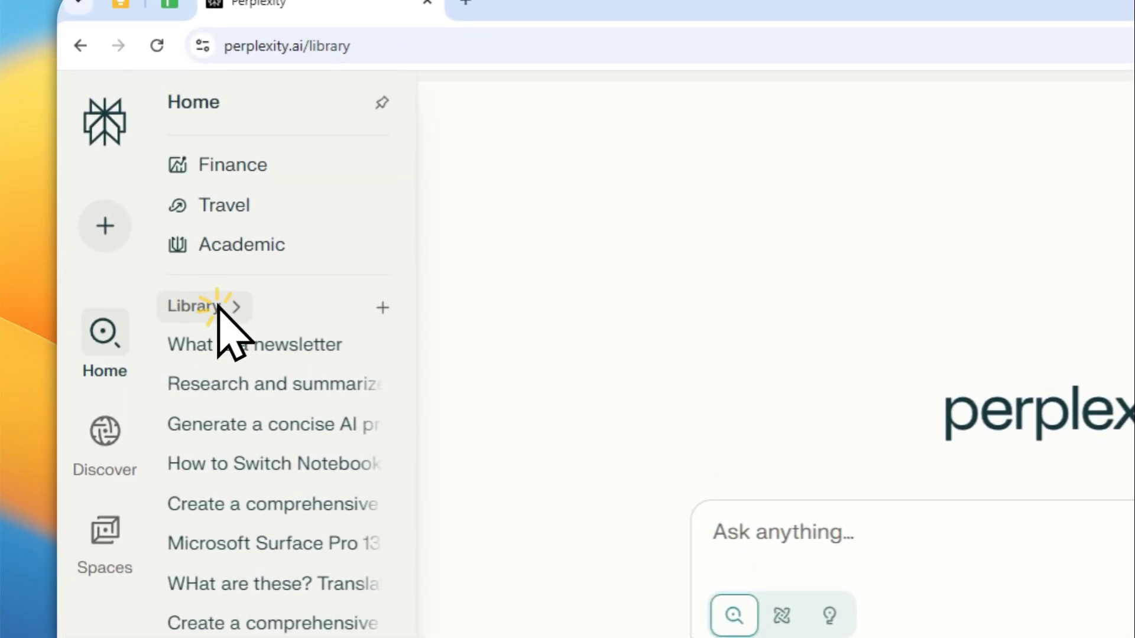